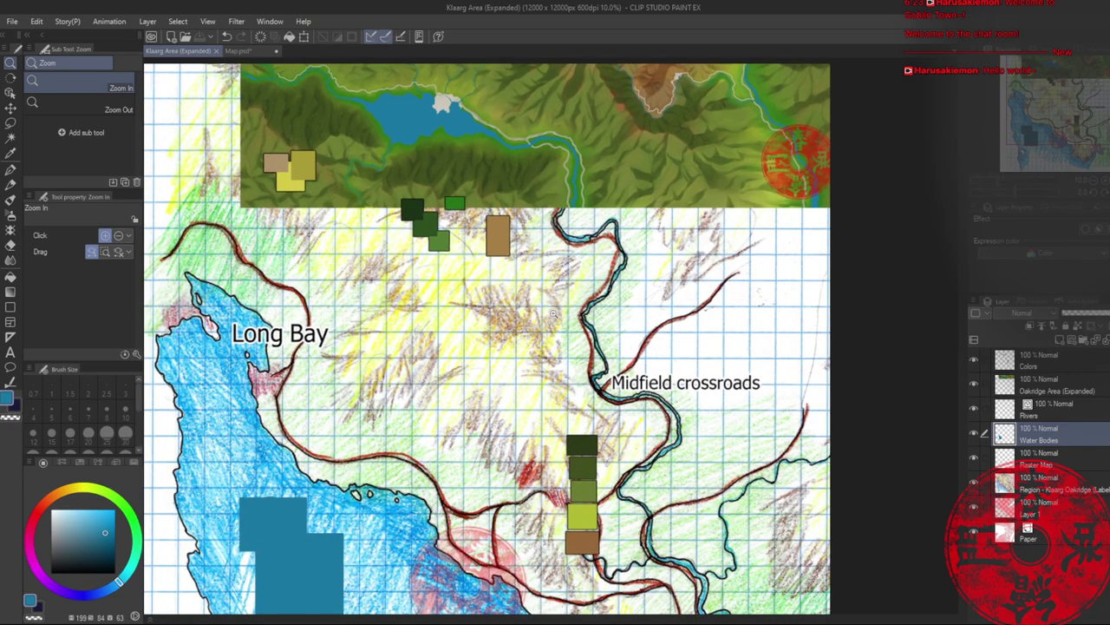
# - Look over the hand-drawn map's coastline from Long Bay down to the river mouth beside Klaarg
pyautogui.moveTo(508, 379); pyautogui.dragTo(584, 309)
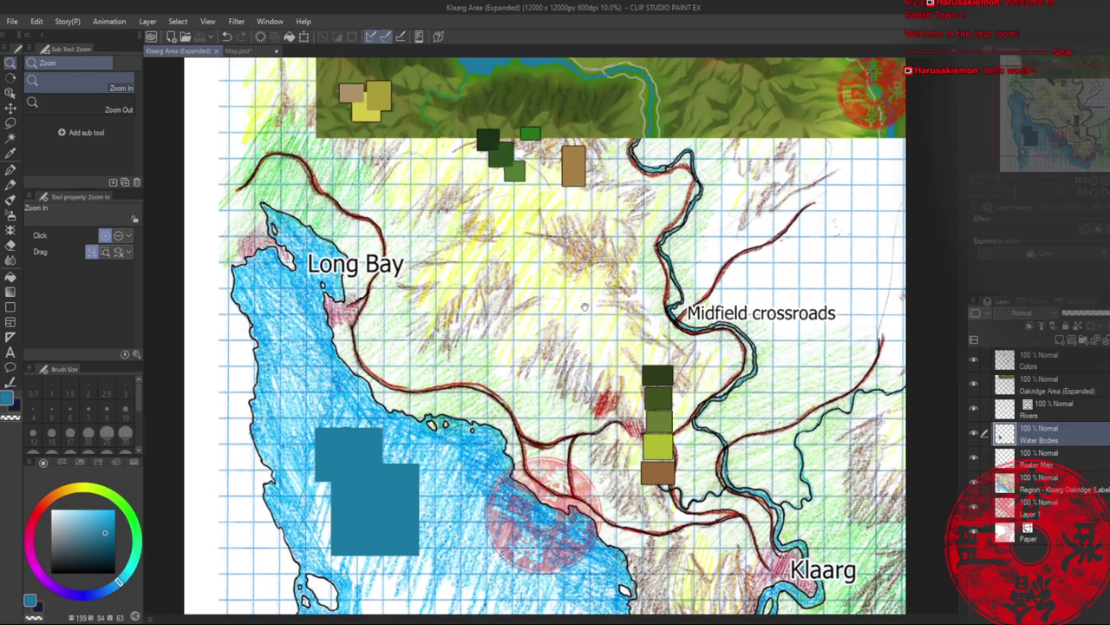
pyautogui.scroll(-1, 530, 317)
pyautogui.scroll(1, 404, 330)
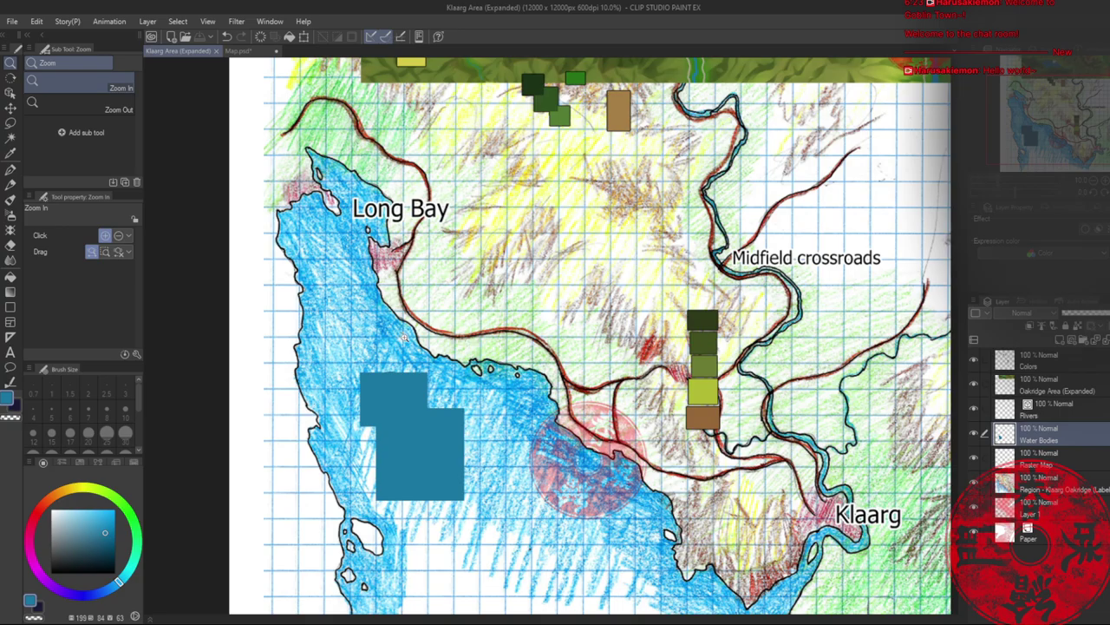
pyautogui.scroll(5, 416, 312)
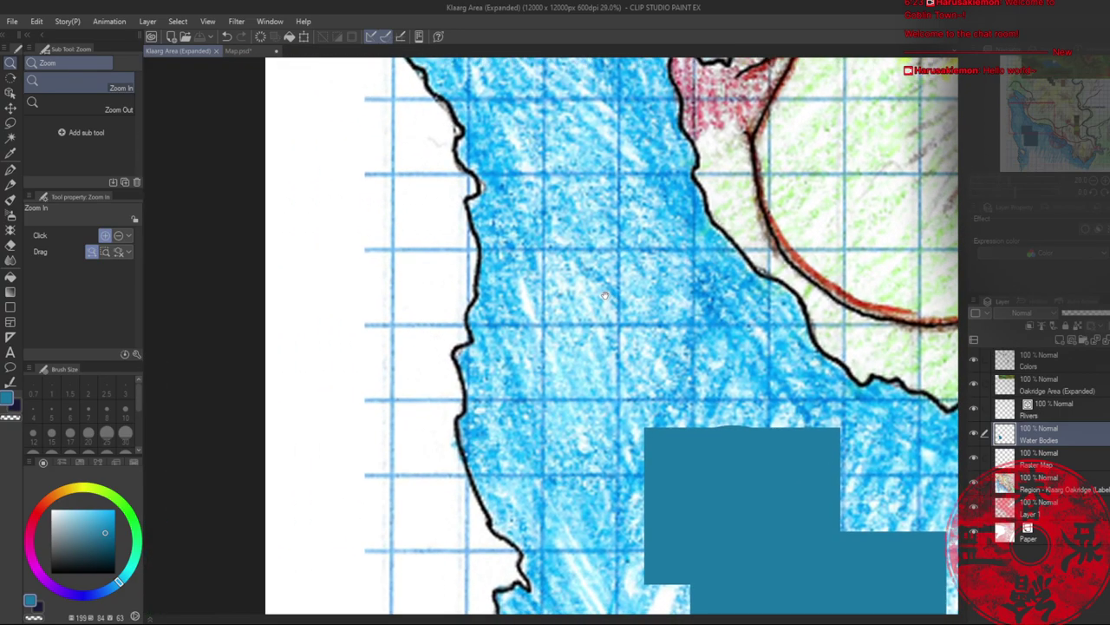
pyautogui.moveTo(606, 296); pyautogui.dragTo(477, 450)
pyautogui.moveTo(517, 249); pyautogui.dragTo(451, 400)
pyautogui.moveTo(509, 299); pyautogui.dragTo(456, 371)
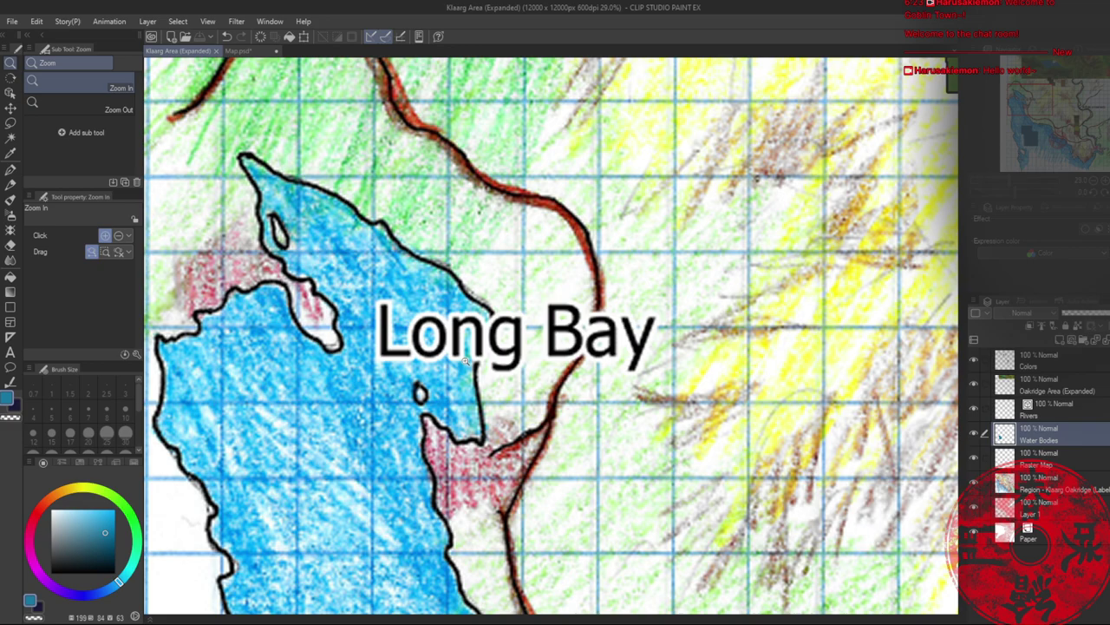
pyautogui.scroll(-3, 484, 332)
pyautogui.moveTo(511, 382); pyautogui.dragTo(378, 260)
pyautogui.moveTo(526, 440); pyautogui.dragTo(280, 122)
pyautogui.scroll(4, 594, 416)
pyautogui.moveTo(595, 417); pyautogui.dragTo(258, 286)
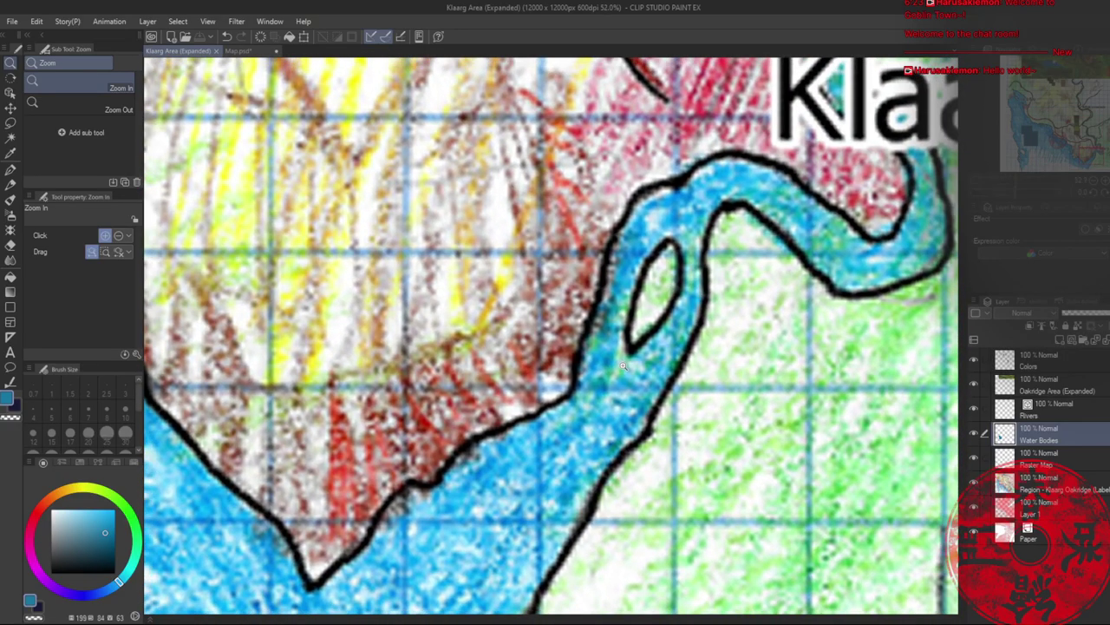
pyautogui.scroll(-4, 605, 363)
pyautogui.moveTo(573, 369); pyautogui.dragTo(689, 439)
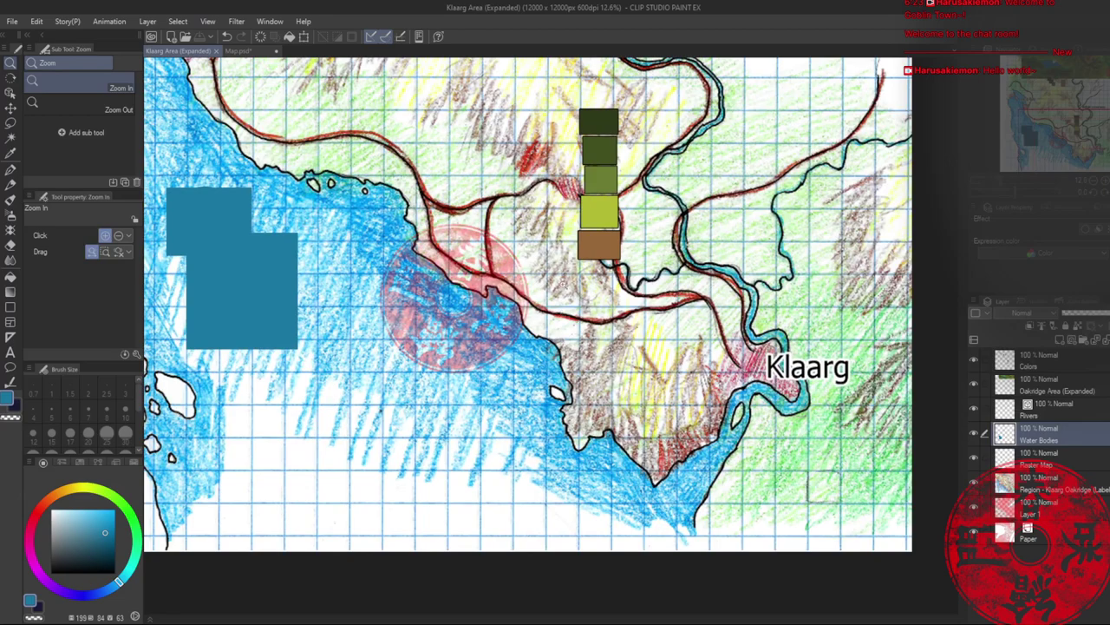
pyautogui.moveTo(677, 284); pyautogui.dragTo(524, 386)
pyautogui.moveTo(432, 325); pyautogui.dragTo(616, 339)
pyautogui.moveTo(748, 593); pyautogui.dragTo(545, 409)
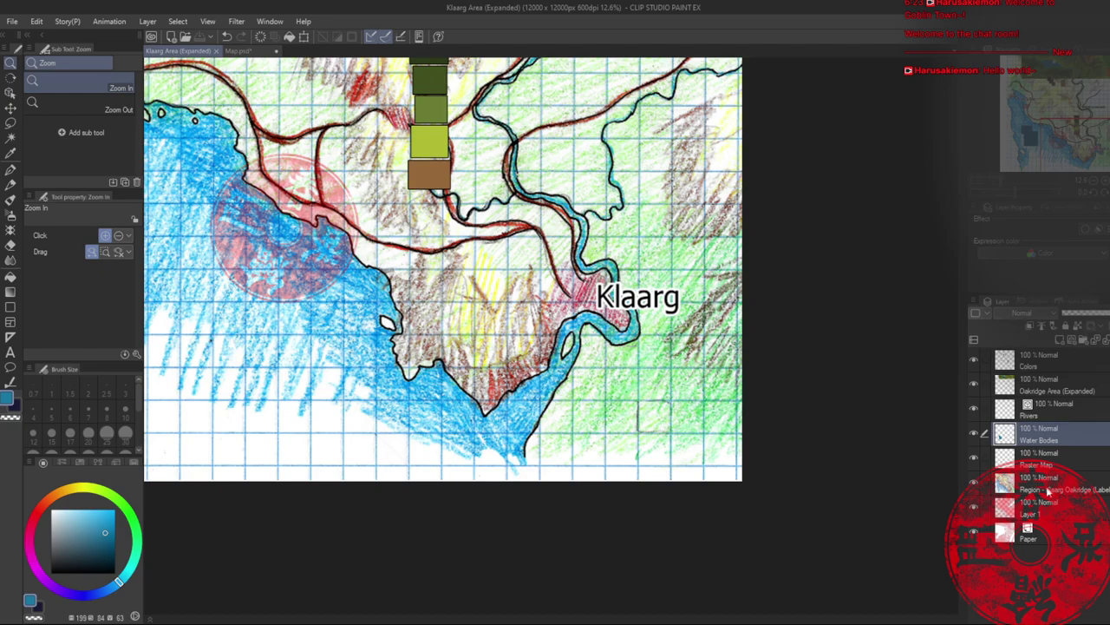
# - Trace the first stretch of the river mouth's west bank below Klaarg in blue with the G-pen at size 30
pyautogui.click(531, 338)
pyautogui.moveTo(531, 339); pyautogui.dragTo(535, 338)
pyautogui.moveTo(614, 414); pyautogui.dragTo(588, 356)
pyautogui.press('p')
pyautogui.press(']')
pyautogui.press(']')
pyautogui.press(']')
pyautogui.press(']')
pyautogui.press(']')
pyautogui.press(']')
pyautogui.press(']')
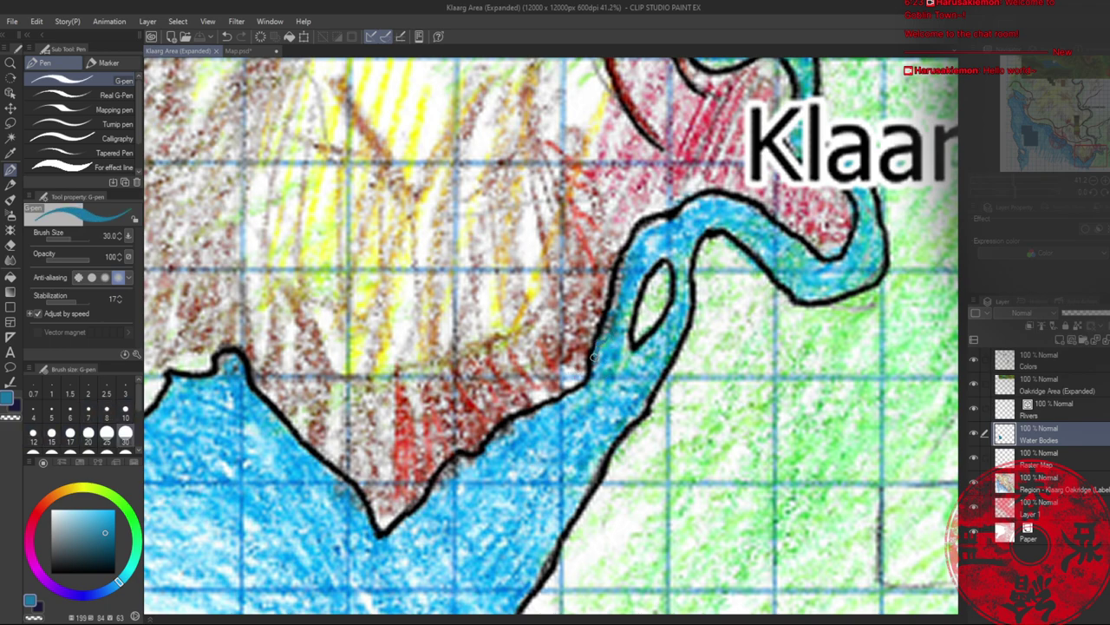
pyautogui.moveTo(589, 385); pyautogui.dragTo(562, 407)
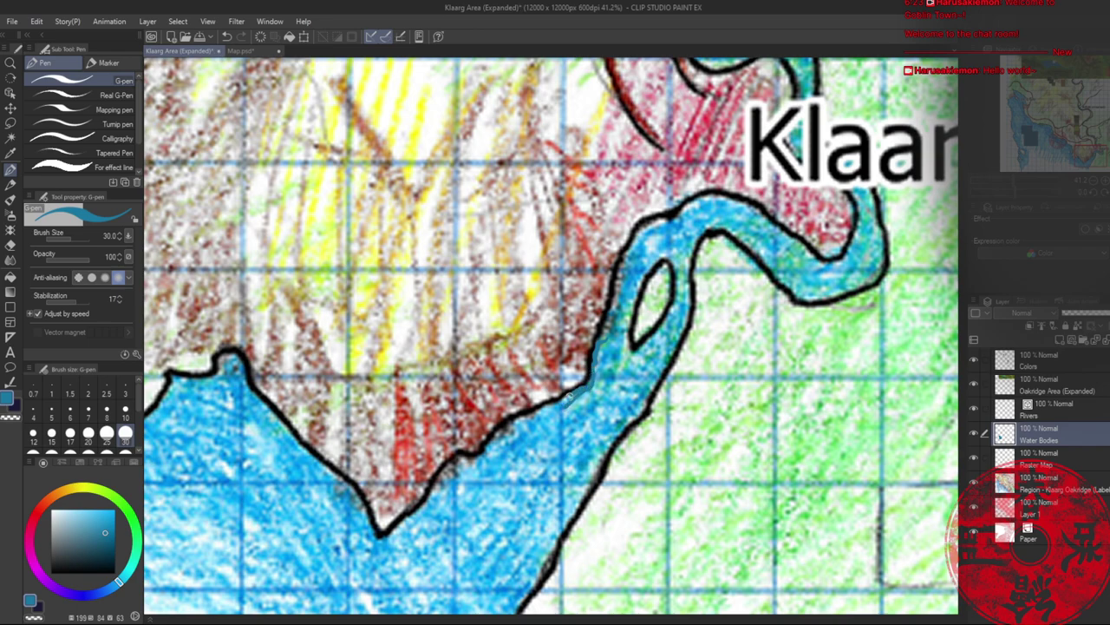
pyautogui.moveTo(562, 400); pyautogui.dragTo(544, 412)
# - Outline the small island in the river mouth below Klaarg with blue G-pen strokes, redoing a misplaced stroke
pyautogui.moveTo(628, 354)
pyautogui.mouseDown()
pyautogui.moveTo(621, 370)
pyautogui.moveTo(675, 293)
pyautogui.moveTo(665, 253)
pyautogui.moveTo(649, 269)
pyautogui.mouseUp()
pyautogui.hotkey('ctrl', 'z')
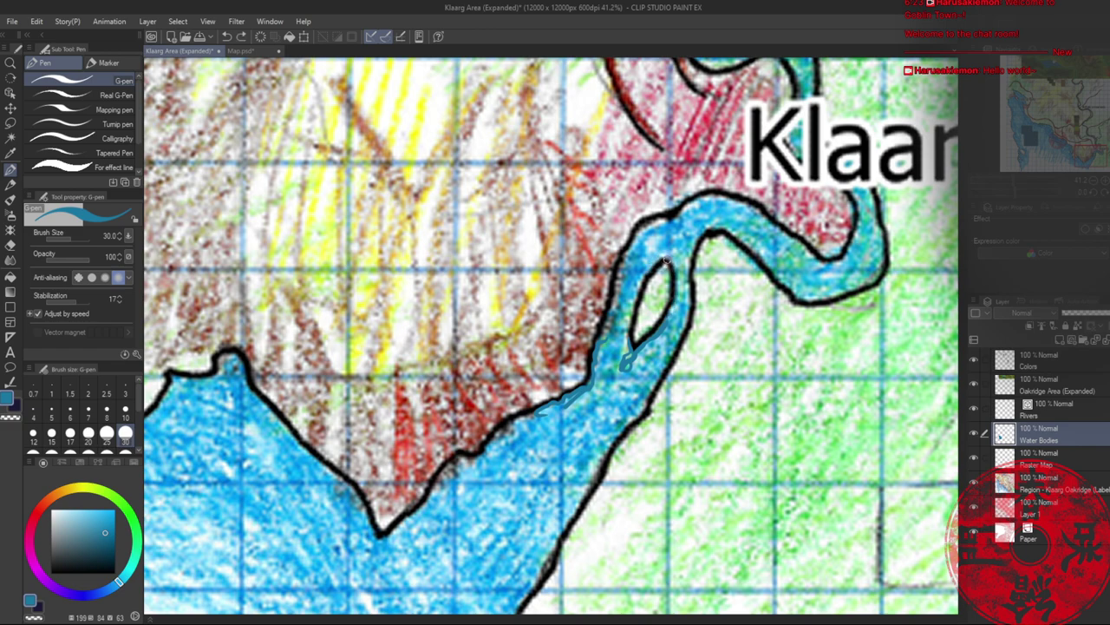
pyautogui.moveTo(649, 271); pyautogui.dragTo(631, 320)
pyautogui.moveTo(674, 276); pyautogui.dragTo(665, 321)
pyautogui.press('c')
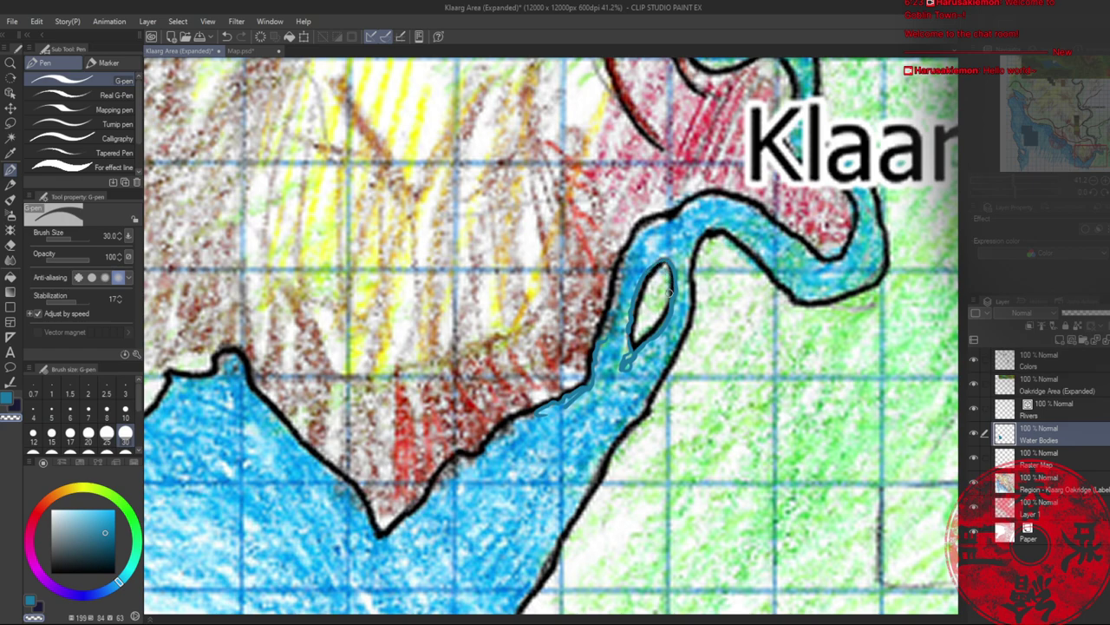
pyautogui.press('c')
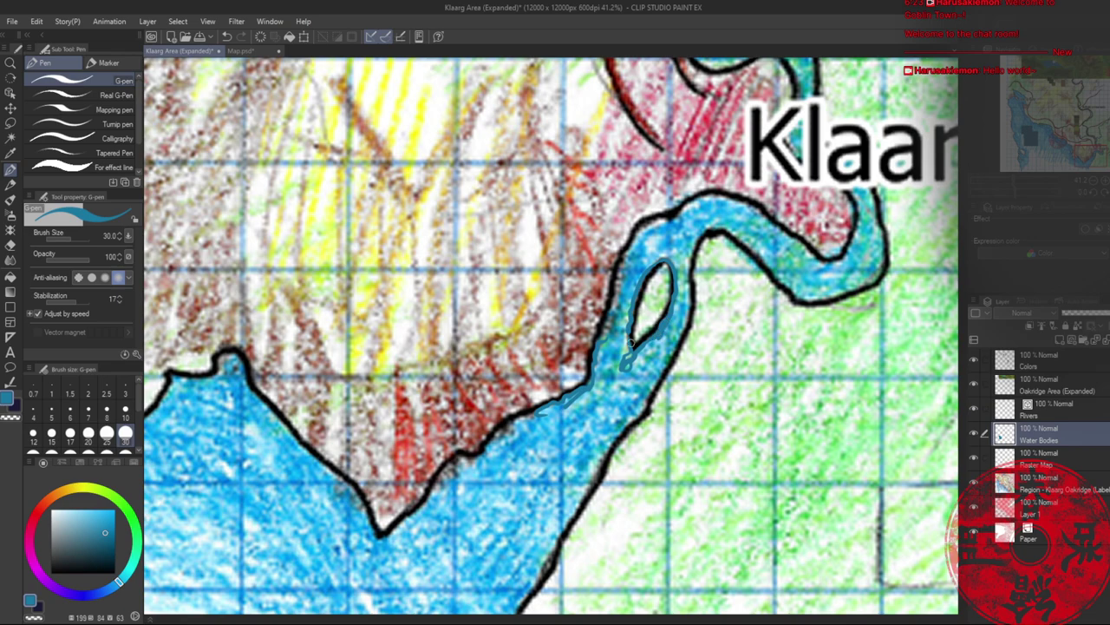
pyautogui.moveTo(626, 343); pyautogui.dragTo(627, 350)
pyautogui.moveTo(624, 350); pyautogui.dragTo(627, 336)
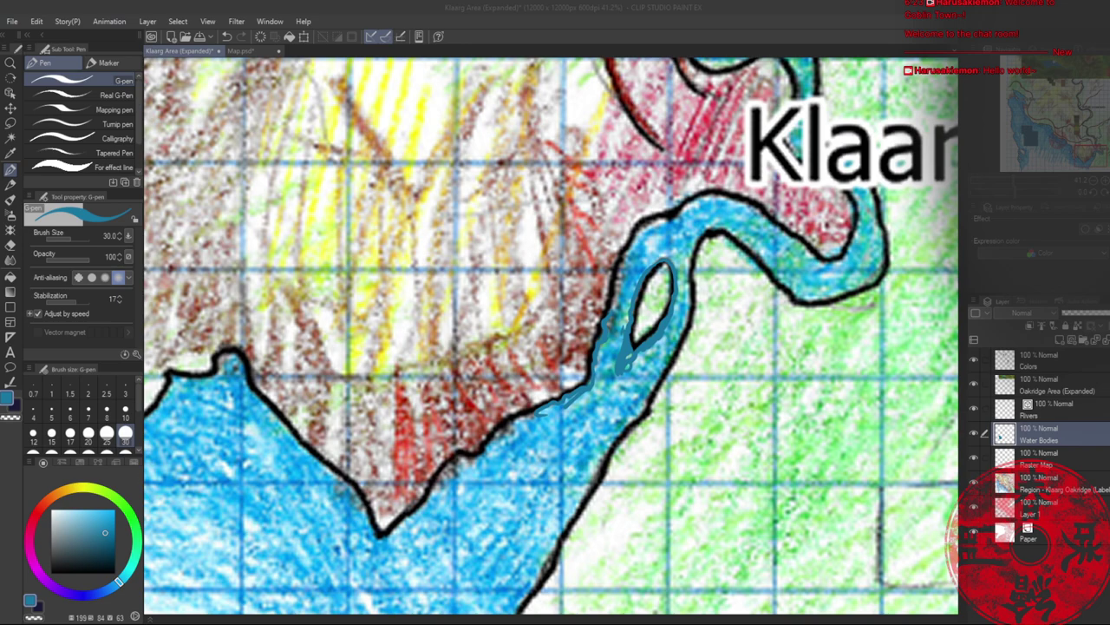
pyautogui.click(607, 65)
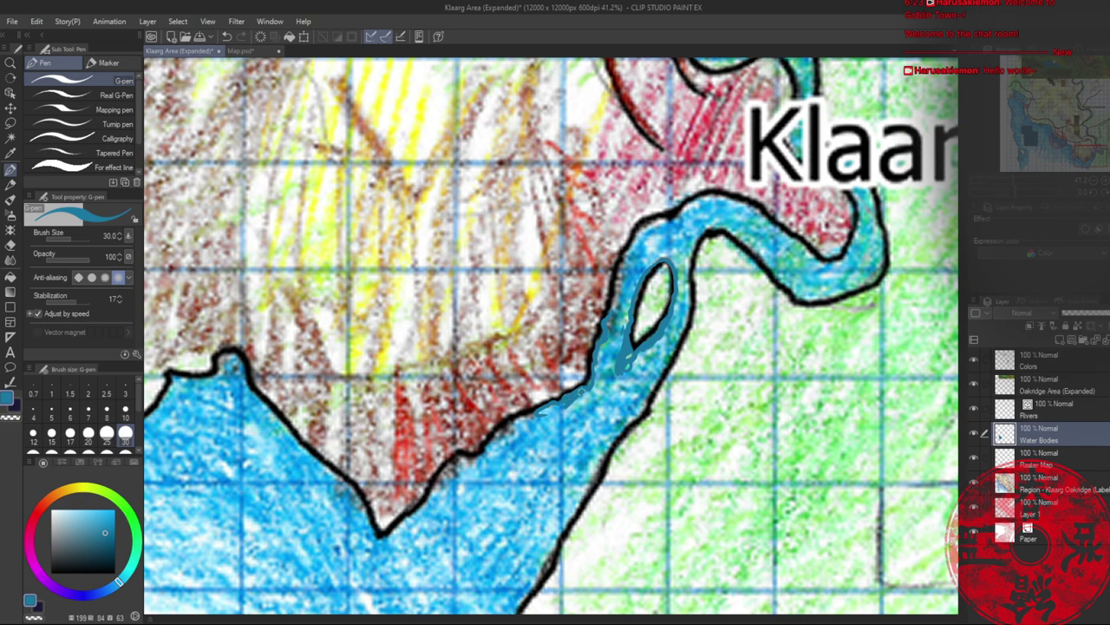
# - Extend the blue line southwest along the river mouth's west bank and start tracing its east bank
pyautogui.moveTo(564, 403)
pyautogui.mouseDown()
pyautogui.moveTo(522, 414)
pyautogui.moveTo(488, 451)
pyautogui.moveTo(453, 465)
pyautogui.moveTo(458, 451)
pyautogui.moveTo(435, 484)
pyautogui.moveTo(461, 454)
pyautogui.moveTo(496, 453)
pyautogui.mouseUp()
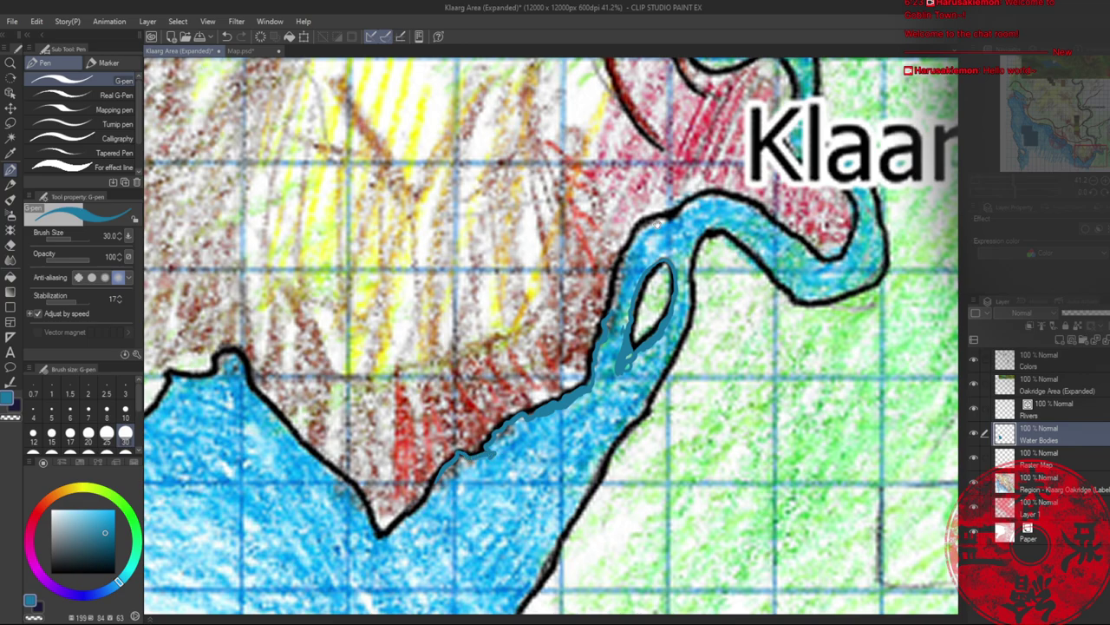
pyautogui.moveTo(676, 231); pyautogui.dragTo(556, 533)
pyautogui.moveTo(559, 208); pyautogui.dragTo(596, 514)
pyautogui.click(1050, 68)
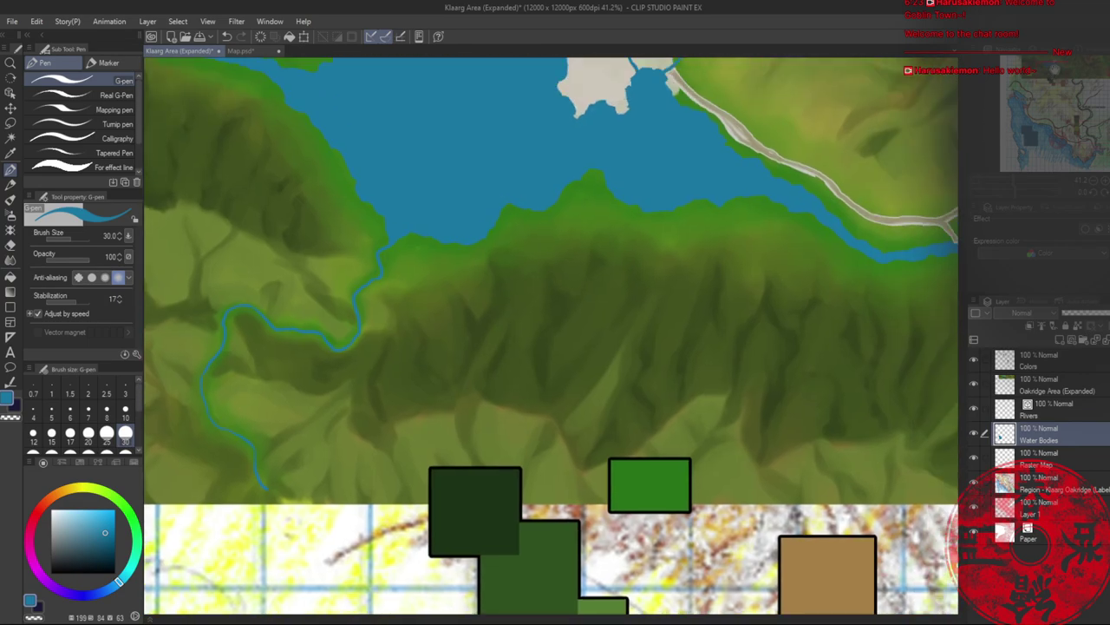
pyautogui.click(1045, 64)
pyautogui.moveTo(1045, 65)
pyautogui.mouseDown()
pyautogui.moveTo(1073, 147)
pyautogui.moveTo(1084, 147)
pyautogui.mouseUp()
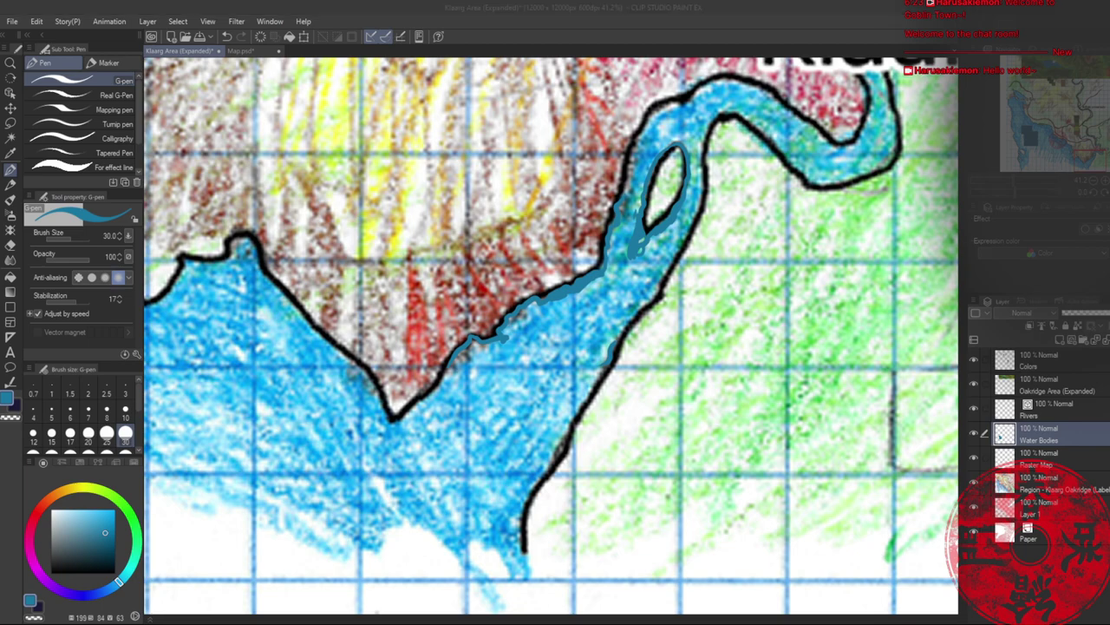
pyautogui.click(761, 24)
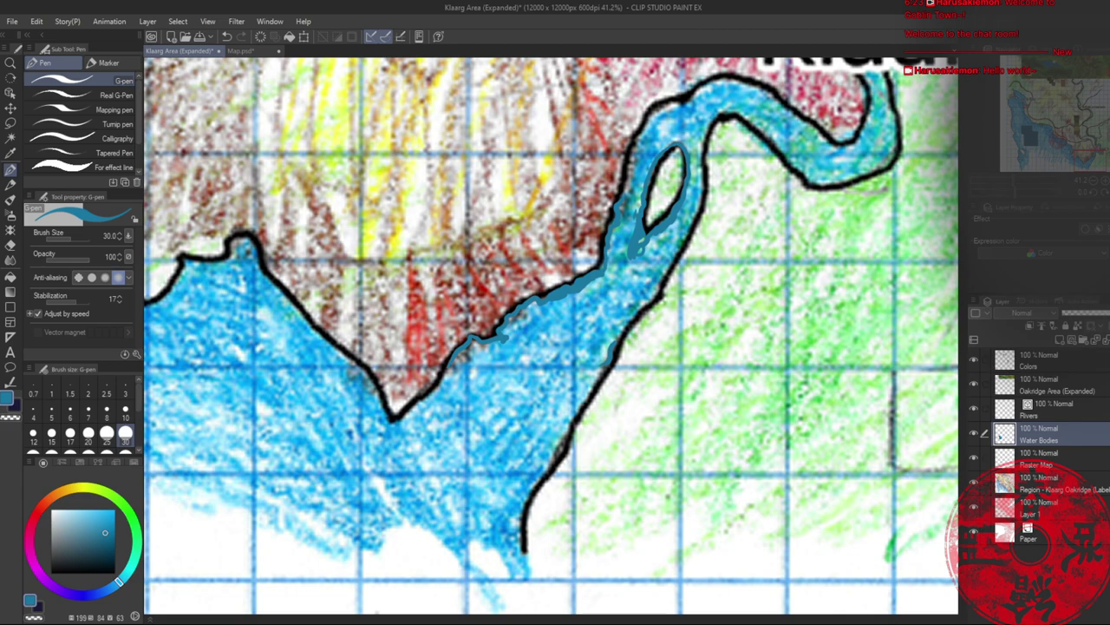
pyautogui.hotkey('alt', 'Tab')
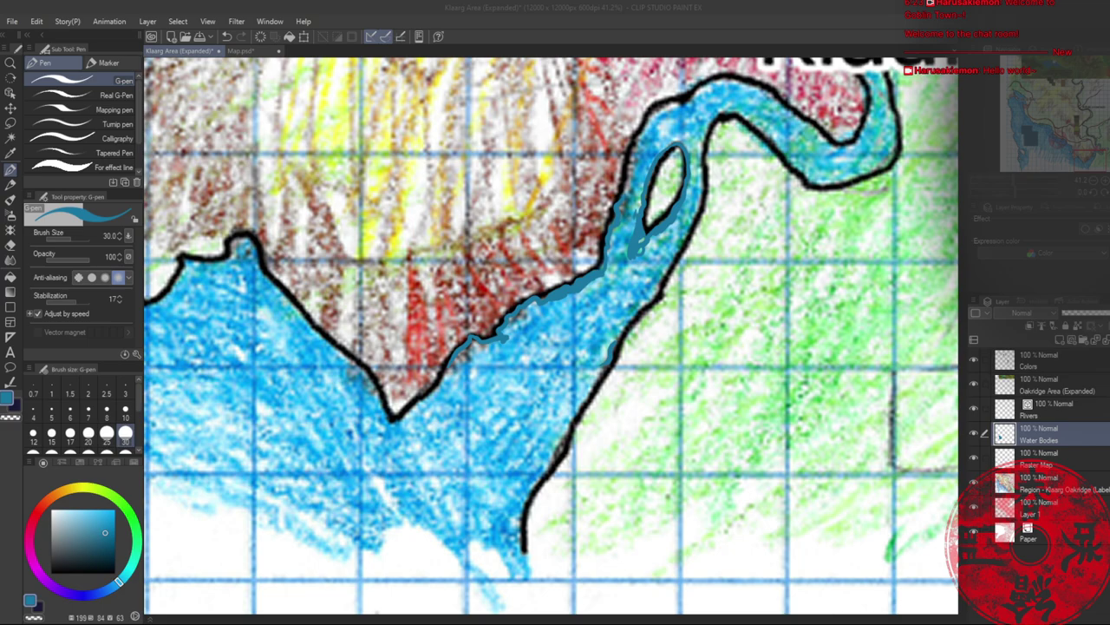
# - Trace farther down the river mouth's east bank and sketch blue channels branching eastward onto the land
pyautogui.hotkey('ctrl', 'space')
pyautogui.moveTo(670, 323); pyautogui.dragTo(555, 328)
pyautogui.moveTo(668, 343); pyautogui.dragTo(538, 347)
pyautogui.click(508, 366)
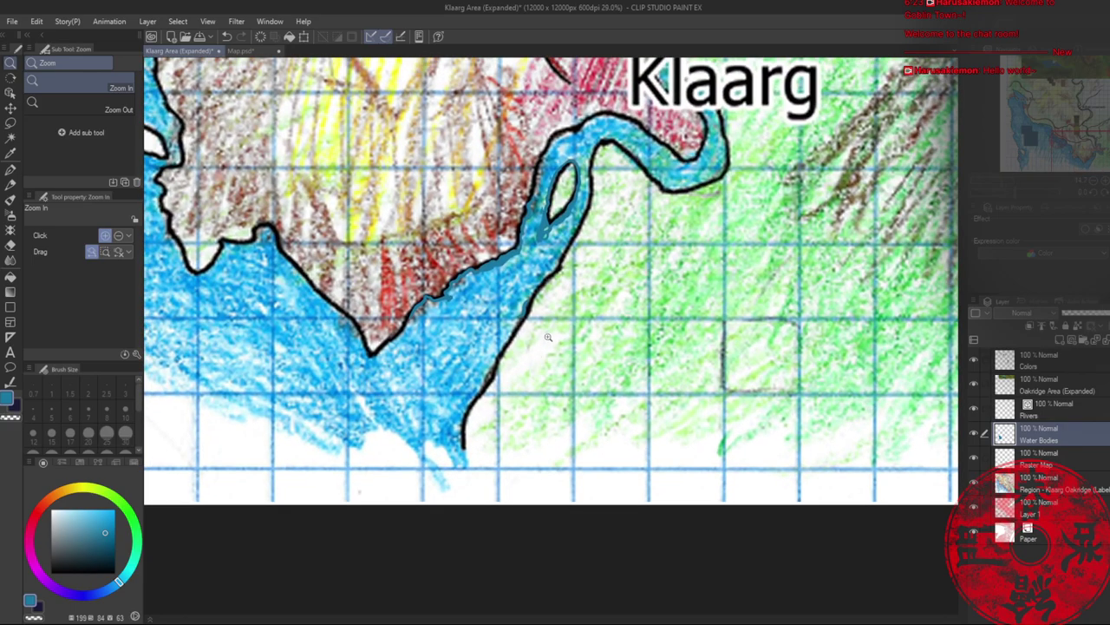
pyautogui.click(513, 363)
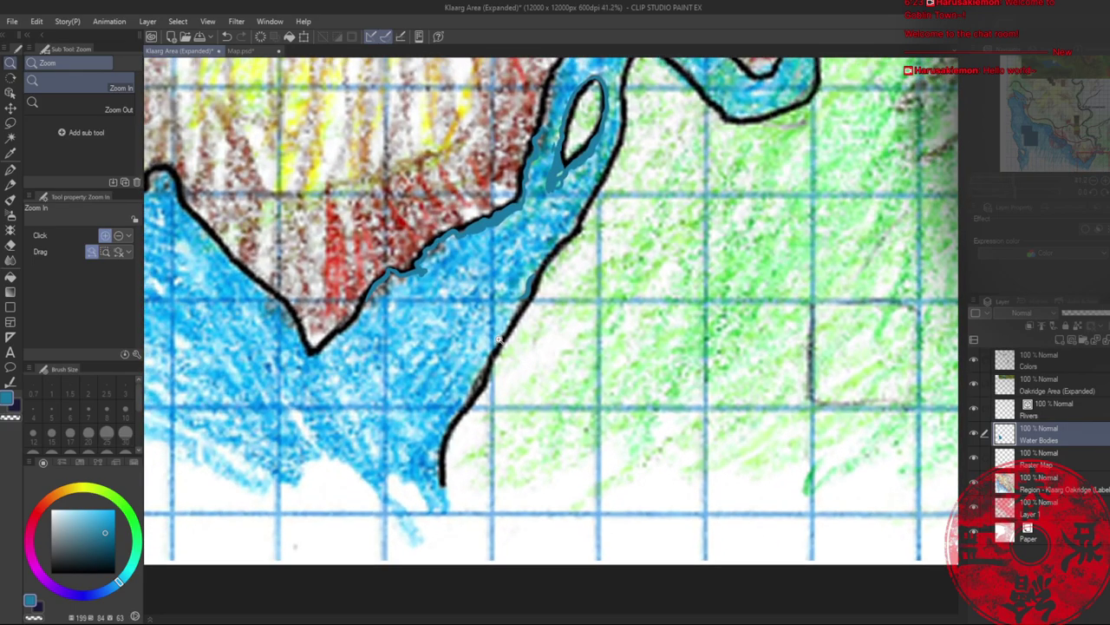
pyautogui.press('b')
pyautogui.press('p')
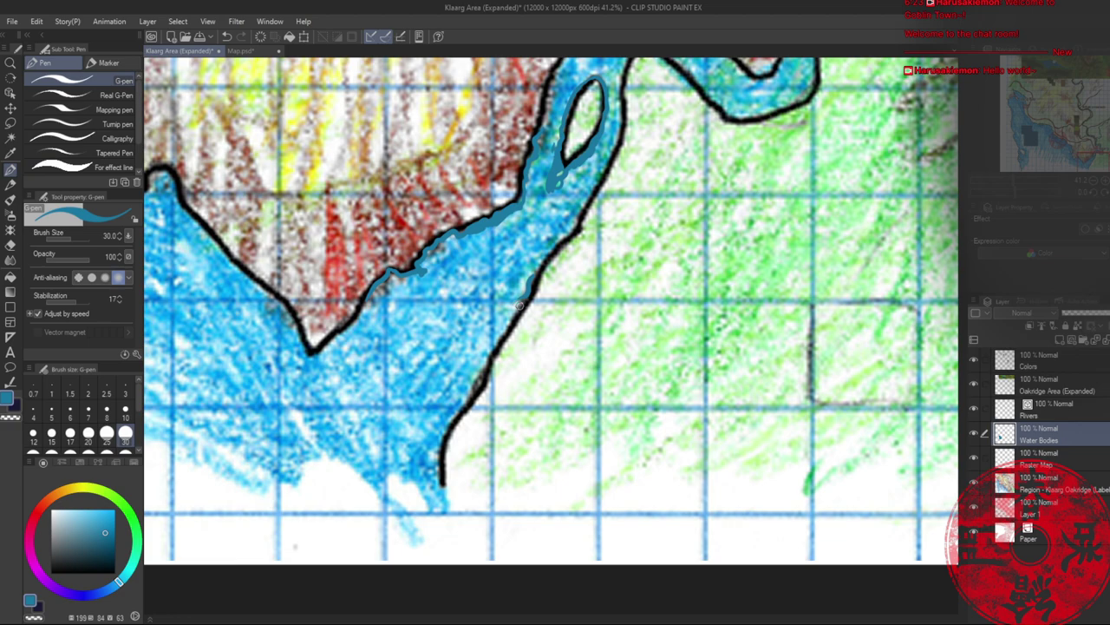
pyautogui.moveTo(516, 307)
pyautogui.mouseDown()
pyautogui.moveTo(492, 363)
pyautogui.moveTo(568, 337)
pyautogui.moveTo(495, 387)
pyautogui.moveTo(514, 358)
pyautogui.moveTo(500, 366)
pyautogui.moveTo(552, 341)
pyautogui.moveTo(530, 353)
pyautogui.moveTo(554, 281)
pyautogui.moveTo(491, 340)
pyautogui.moveTo(488, 384)
pyautogui.moveTo(511, 410)
pyautogui.mouseUp()
pyautogui.moveTo(519, 380)
pyautogui.mouseDown()
pyautogui.moveTo(554, 371)
pyautogui.moveTo(545, 349)
pyautogui.moveTo(517, 382)
pyautogui.moveTo(526, 381)
pyautogui.moveTo(469, 409)
pyautogui.moveTo(504, 393)
pyautogui.moveTo(487, 423)
pyautogui.moveTo(500, 398)
pyautogui.moveTo(521, 393)
pyautogui.moveTo(500, 412)
pyautogui.moveTo(523, 394)
pyautogui.moveTo(513, 417)
pyautogui.moveTo(556, 393)
pyautogui.moveTo(603, 401)
pyautogui.moveTo(619, 389)
pyautogui.moveTo(530, 404)
pyautogui.moveTo(507, 433)
pyautogui.moveTo(513, 410)
pyautogui.moveTo(490, 434)
pyautogui.moveTo(488, 464)
pyautogui.mouseUp()
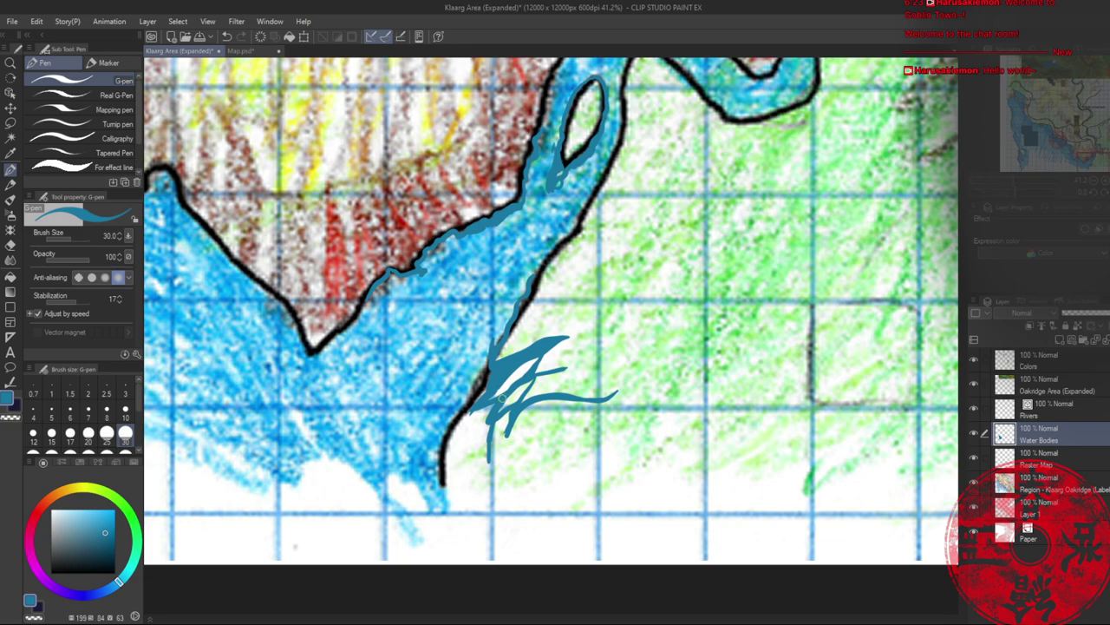
# - Extend the branching delta channels southward from the east bank with more G-pen strokes
pyautogui.moveTo(504, 409)
pyautogui.mouseDown()
pyautogui.moveTo(491, 445)
pyautogui.moveTo(494, 502)
pyautogui.mouseUp()
pyautogui.moveTo(477, 402); pyautogui.dragTo(466, 438)
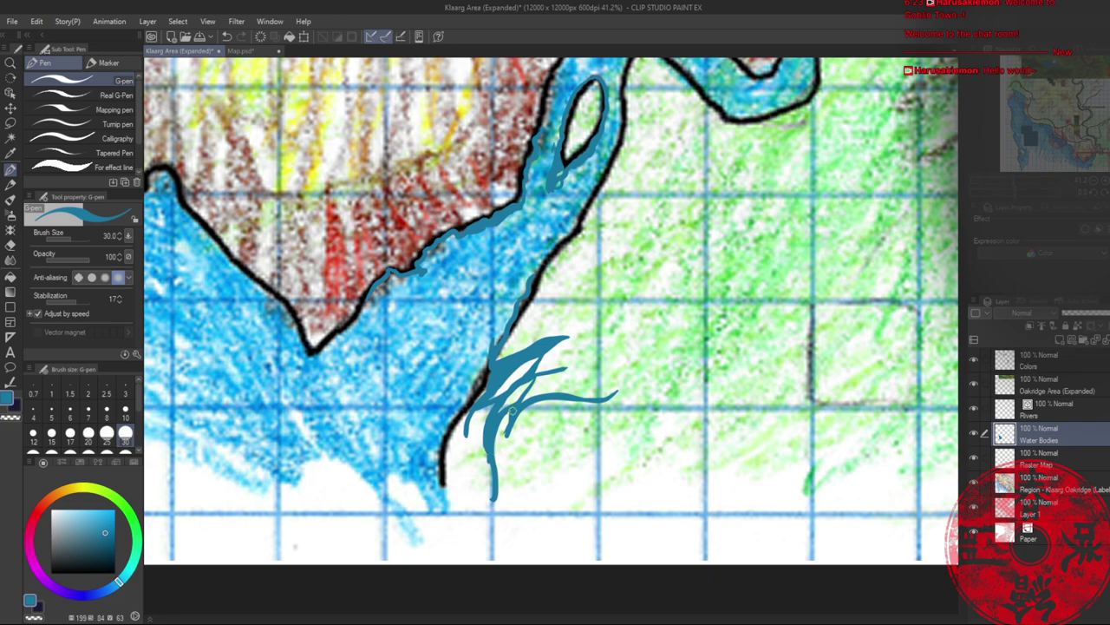
pyautogui.moveTo(485, 432)
pyautogui.mouseDown()
pyautogui.moveTo(482, 480)
pyautogui.moveTo(500, 504)
pyautogui.moveTo(481, 488)
pyautogui.moveTo(496, 503)
pyautogui.moveTo(495, 464)
pyautogui.moveTo(508, 507)
pyautogui.mouseUp()
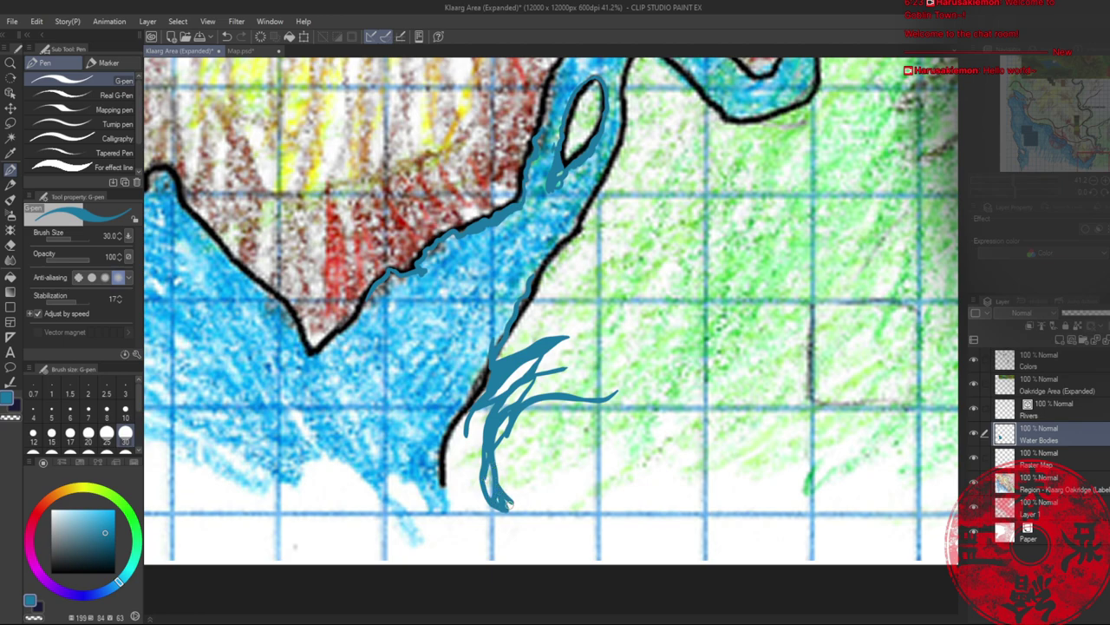
pyautogui.moveTo(494, 467)
pyautogui.mouseDown()
pyautogui.moveTo(517, 509)
pyautogui.moveTo(521, 535)
pyautogui.mouseUp()
pyautogui.moveTo(464, 431); pyautogui.dragTo(434, 493)
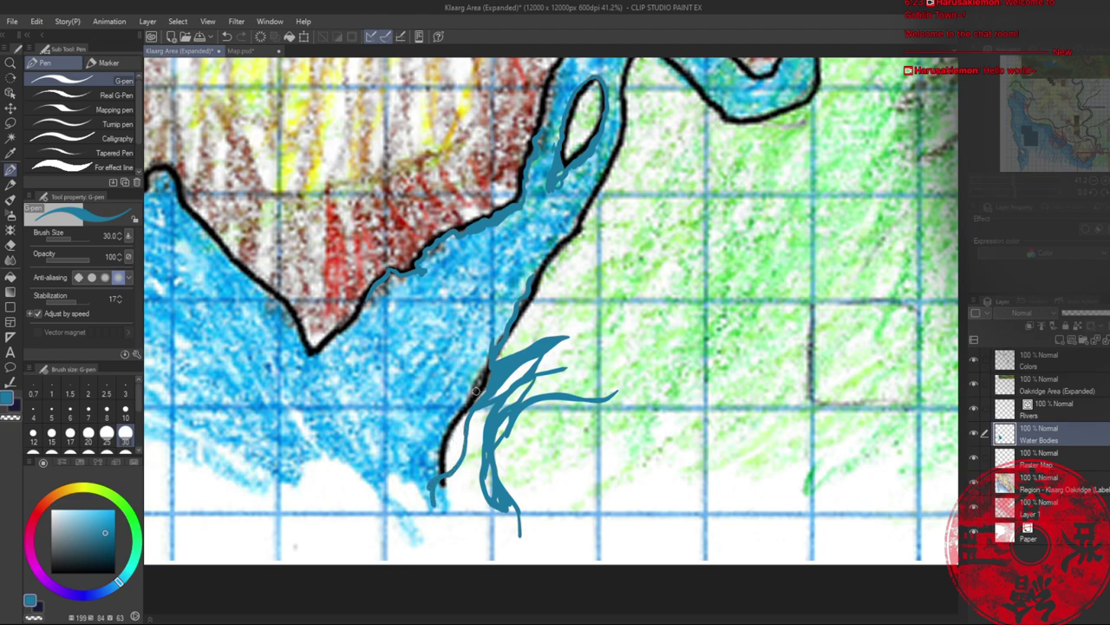
# - Thicken the channels around the east bank's southern tip and carry the delta down to the map's lower edge
pyautogui.moveTo(460, 421)
pyautogui.mouseDown()
pyautogui.moveTo(442, 457)
pyautogui.moveTo(455, 432)
pyautogui.moveTo(450, 446)
pyautogui.moveTo(461, 445)
pyautogui.moveTo(427, 485)
pyautogui.mouseUp()
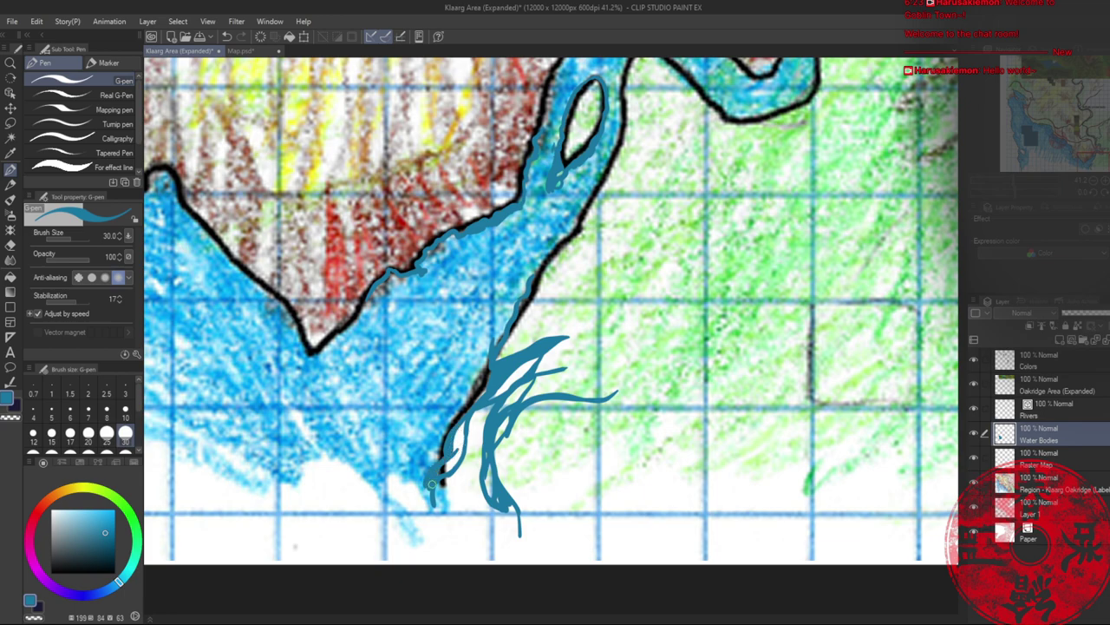
pyautogui.moveTo(445, 434)
pyautogui.mouseDown()
pyautogui.moveTo(424, 465)
pyautogui.moveTo(449, 407)
pyautogui.moveTo(464, 439)
pyautogui.moveTo(451, 454)
pyautogui.moveTo(472, 410)
pyautogui.mouseUp()
pyautogui.moveTo(448, 482); pyautogui.dragTo(439, 531)
pyautogui.moveTo(450, 477); pyautogui.dragTo(477, 561)
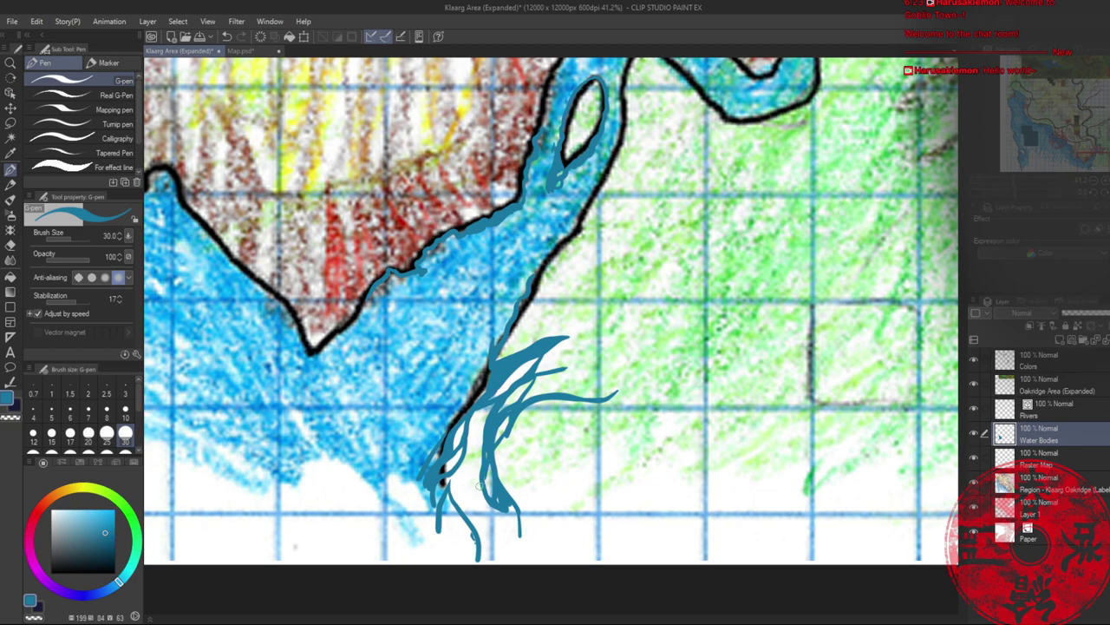
pyautogui.moveTo(487, 498)
pyautogui.mouseDown()
pyautogui.moveTo(444, 498)
pyautogui.moveTo(480, 502)
pyautogui.moveTo(485, 476)
pyautogui.moveTo(484, 494)
pyautogui.moveTo(440, 502)
pyautogui.moveTo(466, 562)
pyautogui.mouseUp()
pyautogui.moveTo(427, 520); pyautogui.dragTo(413, 543)
pyautogui.moveTo(435, 464)
pyautogui.mouseDown()
pyautogui.moveTo(423, 502)
pyautogui.moveTo(430, 537)
pyautogui.moveTo(408, 486)
pyautogui.moveTo(419, 528)
pyautogui.mouseUp()
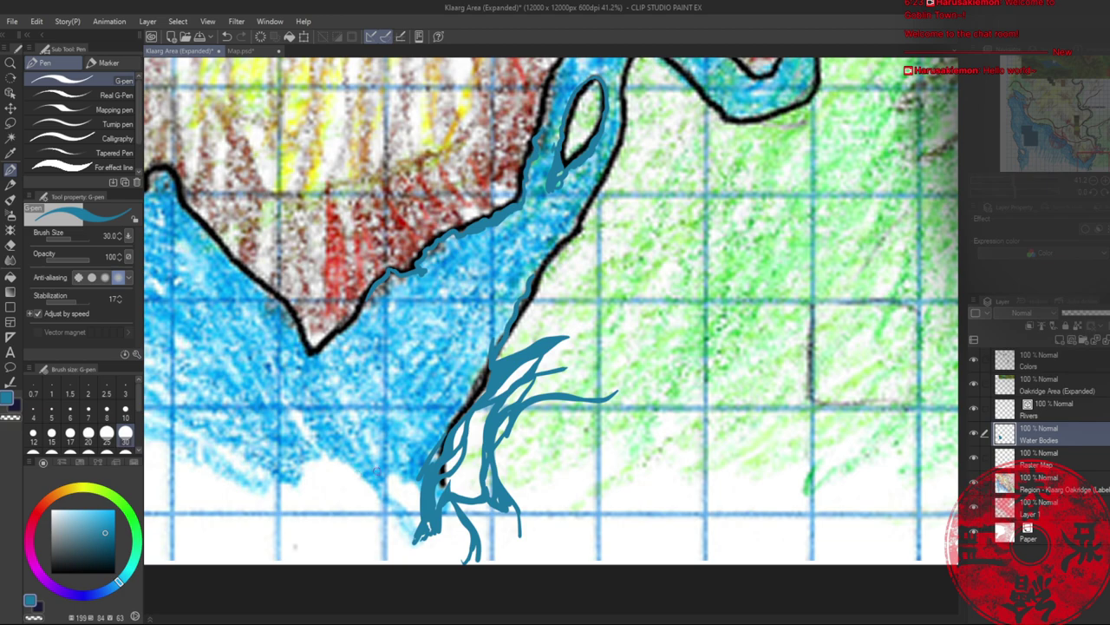
# - Brush solid blue into the open sea below the headland, just west of the river delta
pyautogui.press('b')
pyautogui.moveTo(357, 485)
pyautogui.mouseDown()
pyautogui.moveTo(369, 461)
pyautogui.moveTo(364, 491)
pyautogui.moveTo(377, 473)
pyautogui.moveTo(412, 535)
pyautogui.moveTo(404, 541)
pyautogui.moveTo(404, 528)
pyautogui.moveTo(421, 530)
pyautogui.moveTo(432, 573)
pyautogui.moveTo(292, 508)
pyautogui.moveTo(247, 525)
pyautogui.moveTo(249, 569)
pyautogui.moveTo(225, 554)
pyautogui.mouseUp()
pyautogui.hotkey('ctrl', 'space')
pyautogui.moveTo(314, 444); pyautogui.dragTo(268, 461)
pyautogui.moveTo(227, 422); pyautogui.dragTo(533, 402)
pyautogui.moveTo(494, 346); pyautogui.dragTo(521, 397)
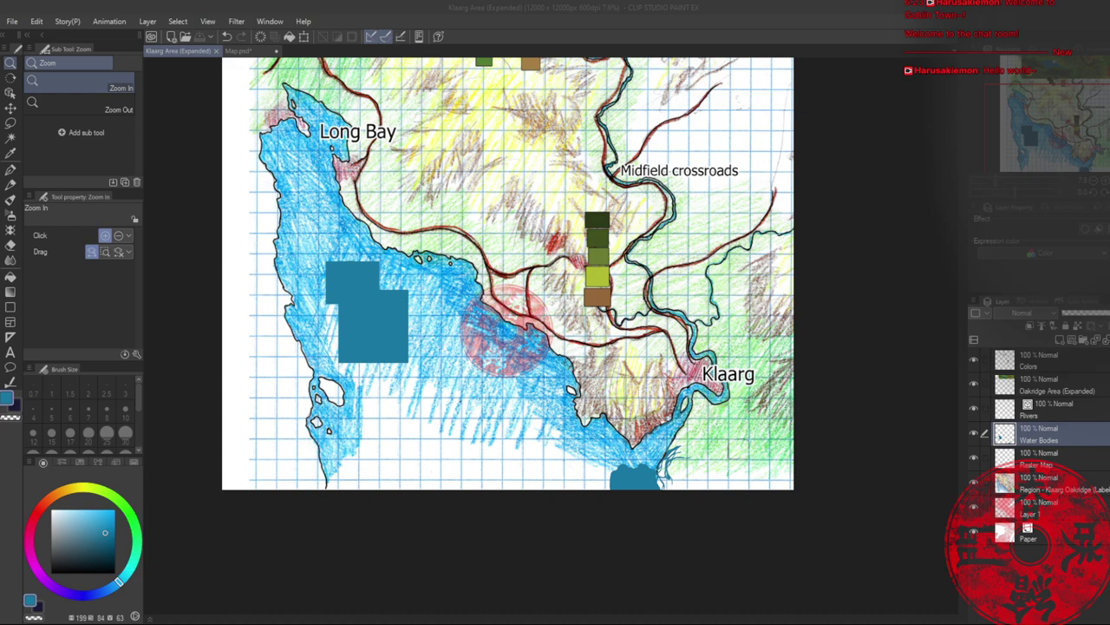
# - Fill the middle of the southern sea with two large solid blue rectangles reaching the map's lower edge
pyautogui.click(433, 389)
pyautogui.press('b')
pyautogui.moveTo(451, 395)
pyautogui.mouseDown()
pyautogui.moveTo(401, 303)
pyautogui.moveTo(565, 368)
pyautogui.moveTo(521, 425)
pyautogui.mouseUp()
pyautogui.press('u')
pyautogui.moveTo(393, 291); pyautogui.dragTo(599, 613)
pyautogui.moveTo(582, 325); pyautogui.dragTo(647, 560)
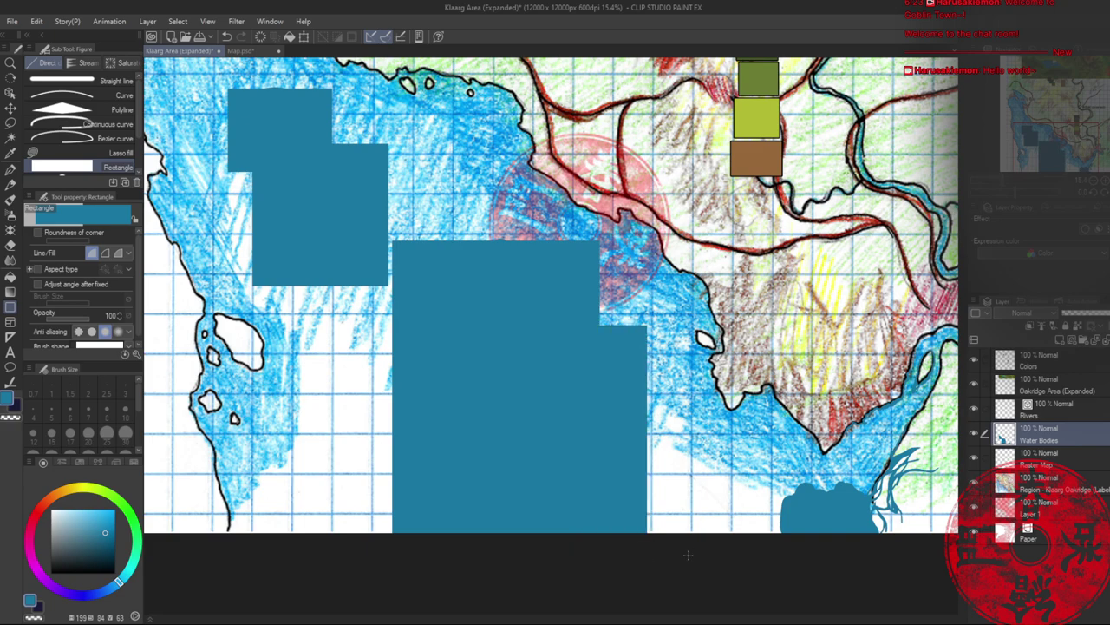
# - Fill the southern sea on both sides of the large block with further blue rectangles
pyautogui.moveTo(775, 561); pyautogui.dragTo(614, 426)
pyautogui.moveTo(761, 468); pyautogui.dragTo(810, 532)
pyautogui.moveTo(503, 543); pyautogui.dragTo(249, 390)
pyautogui.moveTo(418, 359); pyautogui.dragTo(302, 261)
# - Extend the blue rectangle fill northeast in steps toward the coast with the small offshore islands
pyautogui.moveTo(369, 143); pyautogui.dragTo(482, 286)
pyautogui.moveTo(423, 161); pyautogui.dragTo(538, 380)
pyautogui.moveTo(425, 404); pyautogui.dragTo(595, 344)
pyautogui.moveTo(417, 321); pyautogui.dragTo(480, 345)
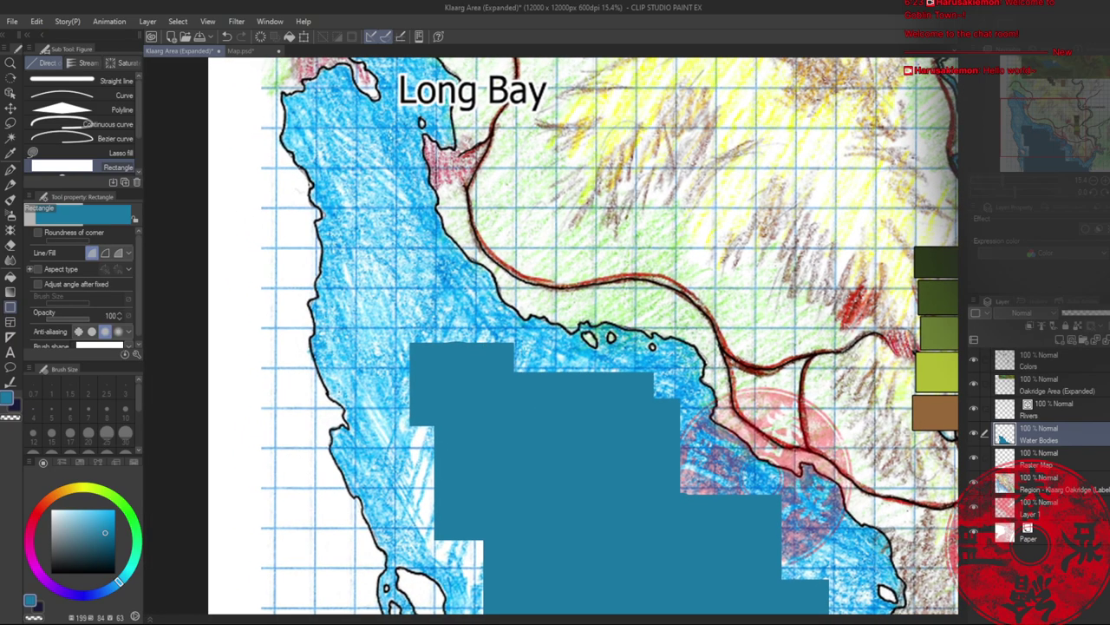
# - Add stepped blue rectangles along the sea's western shore and in the notch at the fill's upper edge
pyautogui.moveTo(507, 405); pyautogui.dragTo(557, 347)
pyautogui.moveTo(441, 384); pyautogui.dragTo(342, 281)
pyautogui.moveTo(447, 485); pyautogui.dragTo(373, 358)
pyautogui.moveTo(451, 548); pyautogui.dragTo(404, 469)
pyautogui.moveTo(501, 566); pyautogui.dragTo(444, 512)
pyautogui.moveTo(391, 258); pyautogui.dragTo(433, 345)
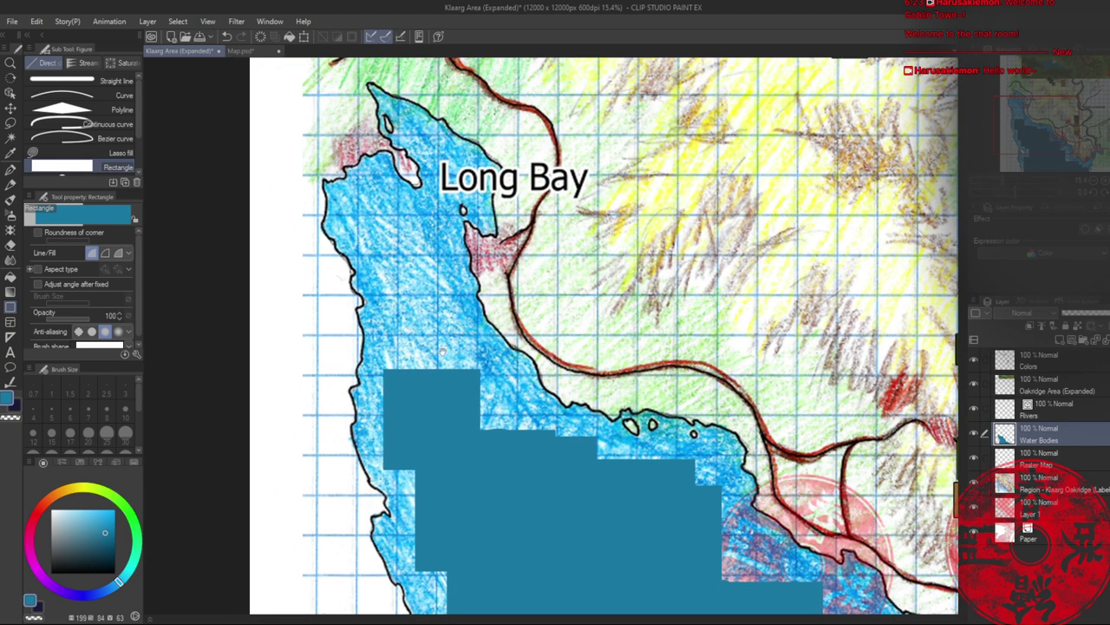
# - Extend the blue fill north up the narrow inlet toward Long Bay with stepped rectangles
pyautogui.moveTo(466, 461); pyautogui.dragTo(381, 261)
pyautogui.moveTo(422, 392); pyautogui.dragTo(478, 319)
pyautogui.moveTo(399, 237)
pyautogui.mouseDown()
pyautogui.moveTo(422, 332)
pyautogui.moveTo(383, 291)
pyautogui.moveTo(465, 371)
pyautogui.moveTo(455, 388)
pyautogui.moveTo(475, 422)
pyautogui.mouseUp()
pyautogui.moveTo(532, 519); pyautogui.dragTo(511, 410)
pyautogui.moveTo(422, 232); pyautogui.dragTo(444, 269)
# - Erase a small spot in the blue fill south of Long Bay using the G-pen with transparent color
pyautogui.press('/')
pyautogui.moveTo(500, 392); pyautogui.dragTo(482, 396)
pyautogui.moveTo(489, 458); pyautogui.dragTo(468, 330)
pyautogui.press('p')
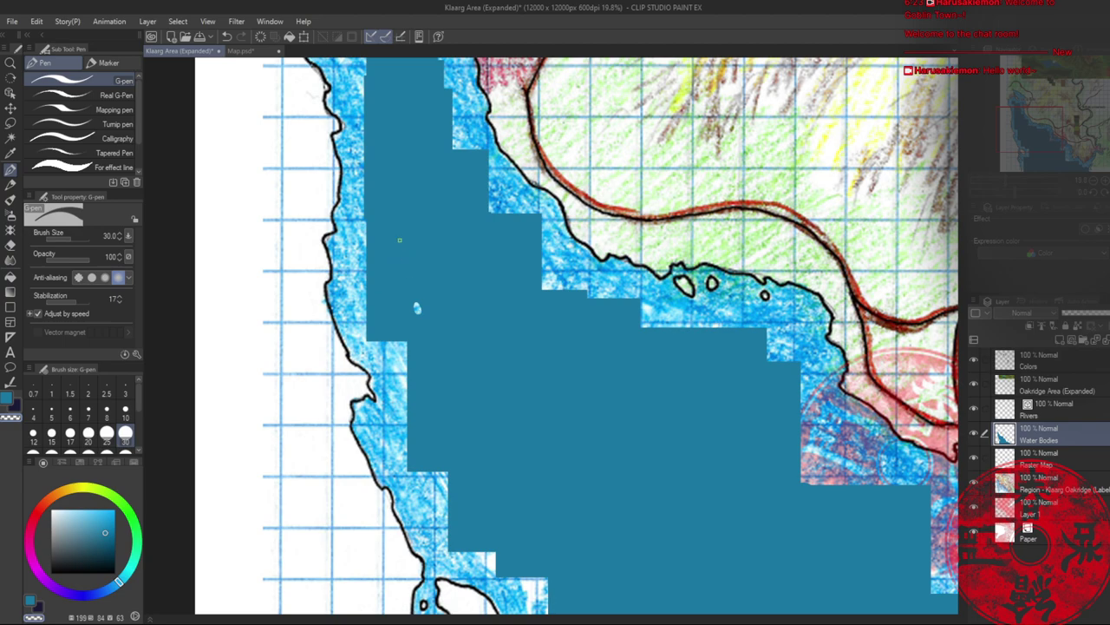
pyautogui.moveTo(402, 204); pyautogui.dragTo(416, 315)
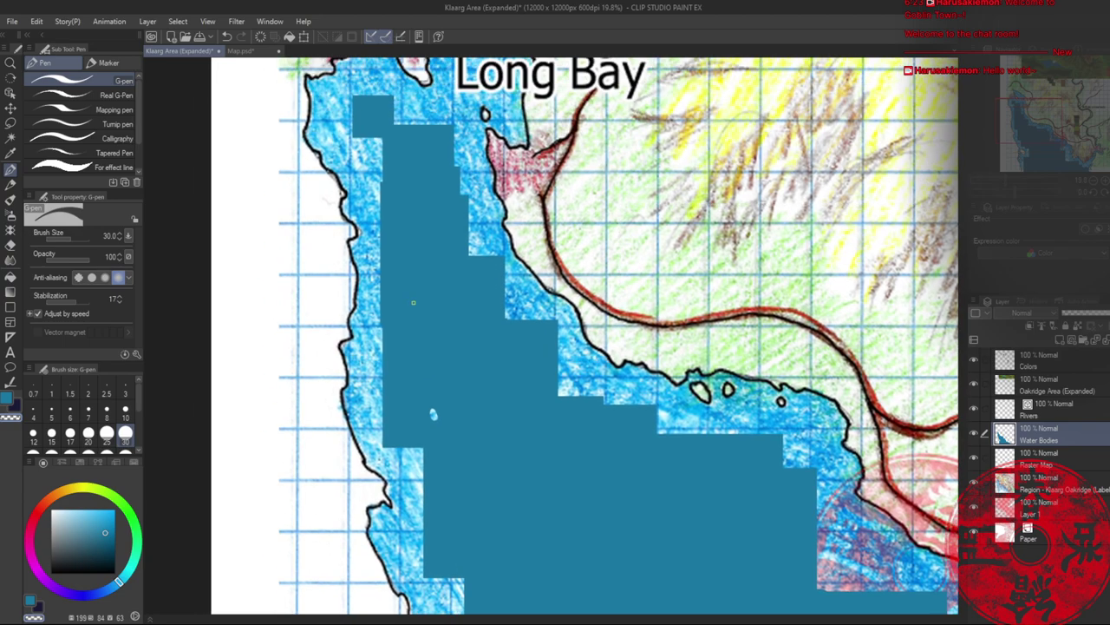